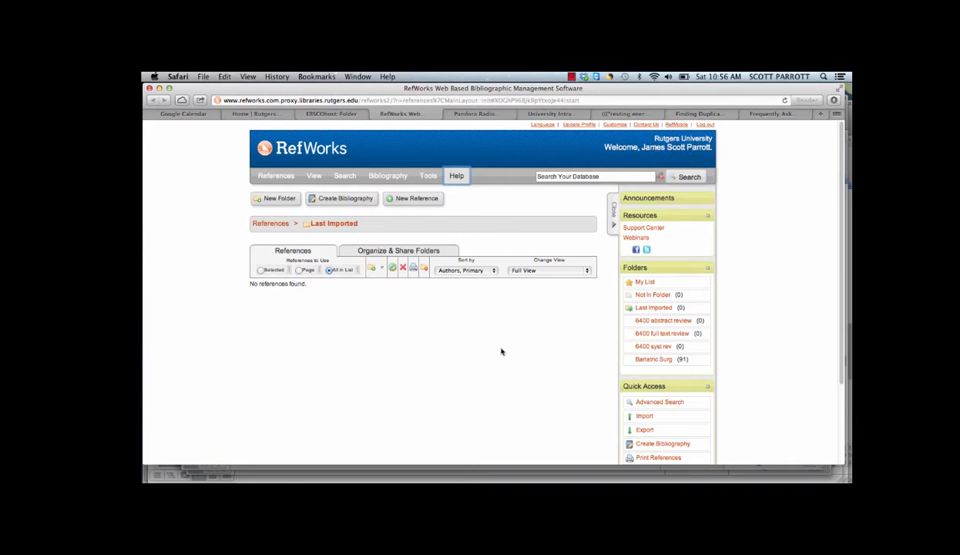
Examine the checked PubMed hemodialysis results, the articles in the EBSCOhost folder, and the RefWorks reference list.
click(625, 114)
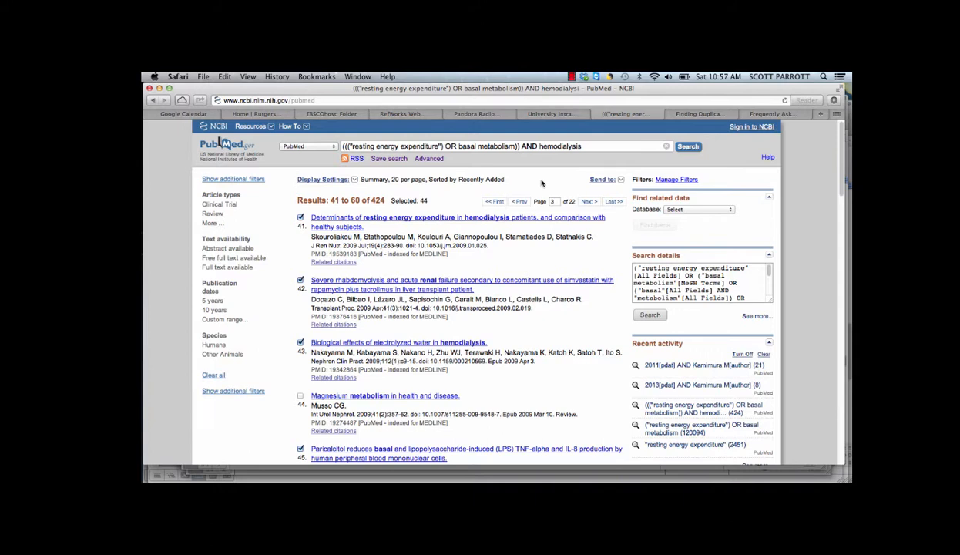
click(341, 114)
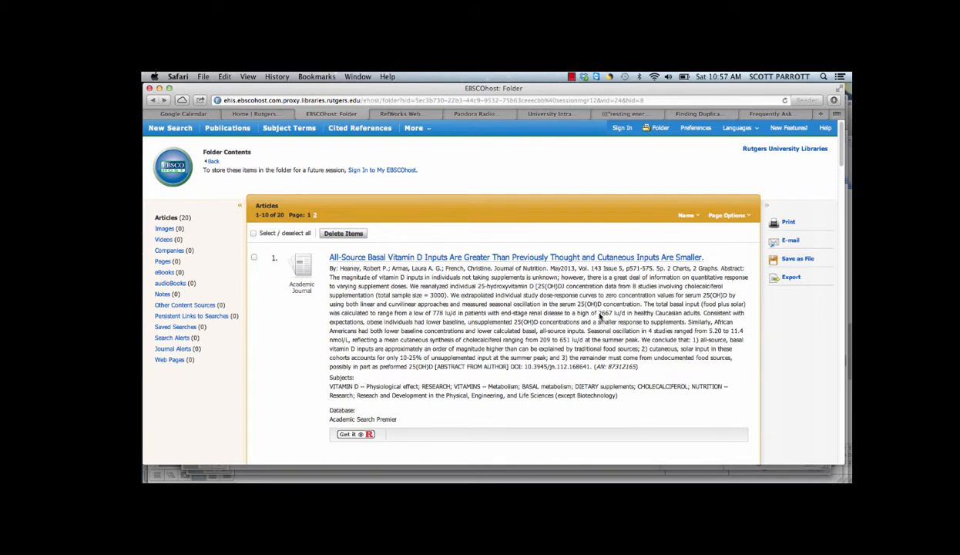
scroll(600, 316, down, 4)
scroll(552, 325, up, 4)
scroll(560, 325, down, 4)
scroll(560, 325, up, 4)
click(625, 114)
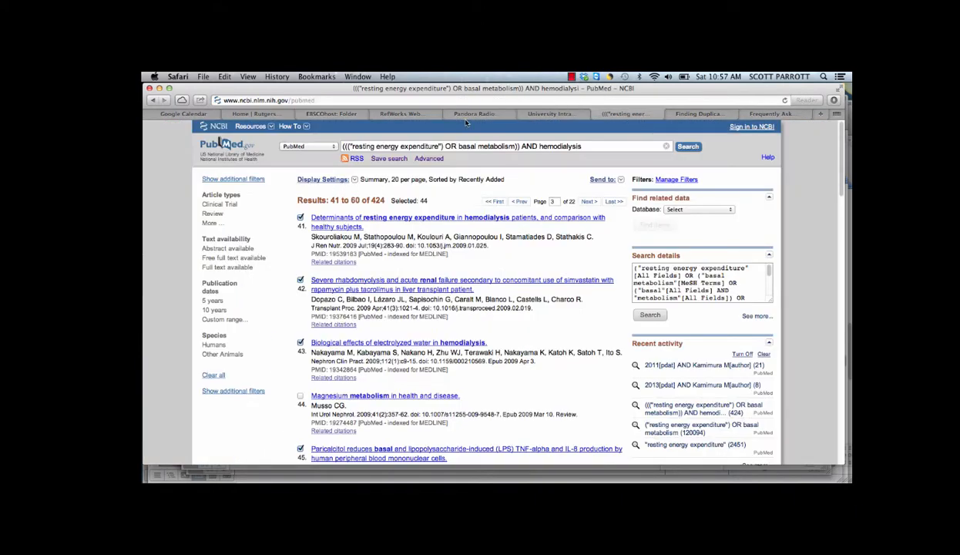
click(337, 112)
click(625, 114)
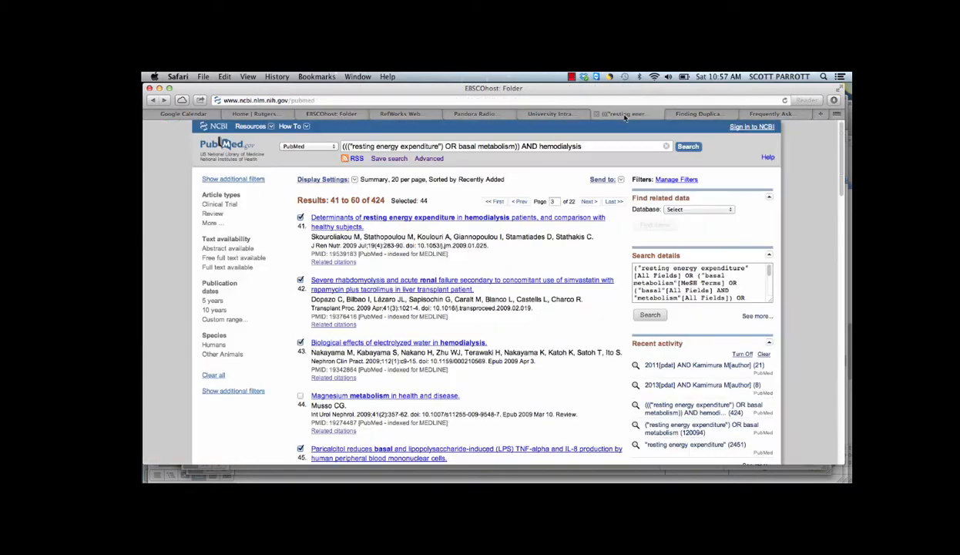
click(413, 114)
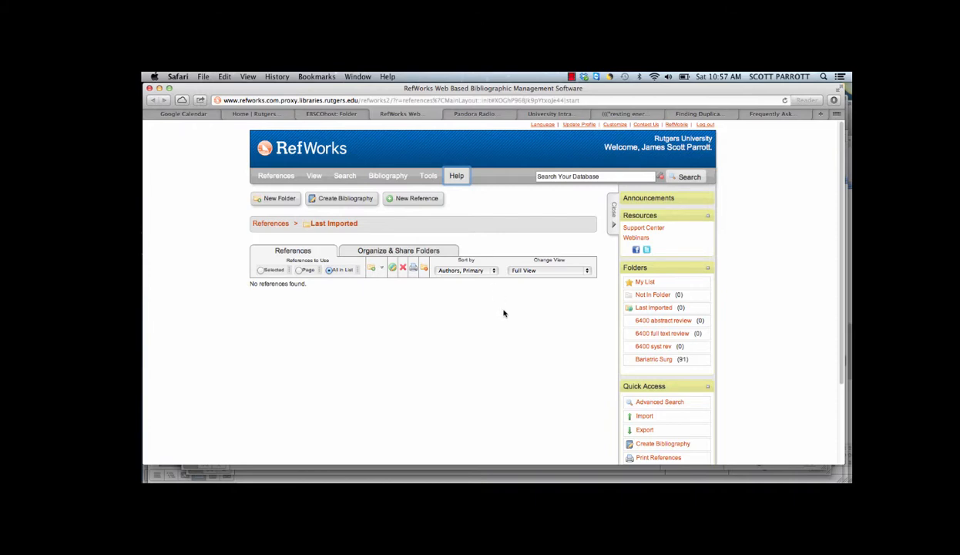
Export the EBSCOhost folder's articles directly to RefWorks, then dismiss the import window and close the extra RefWorks page.
click(346, 115)
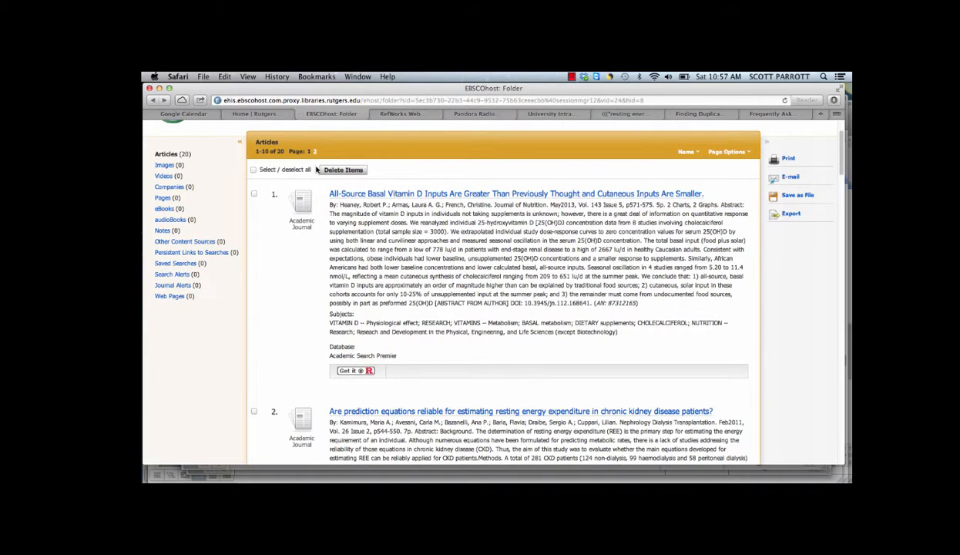
click(792, 215)
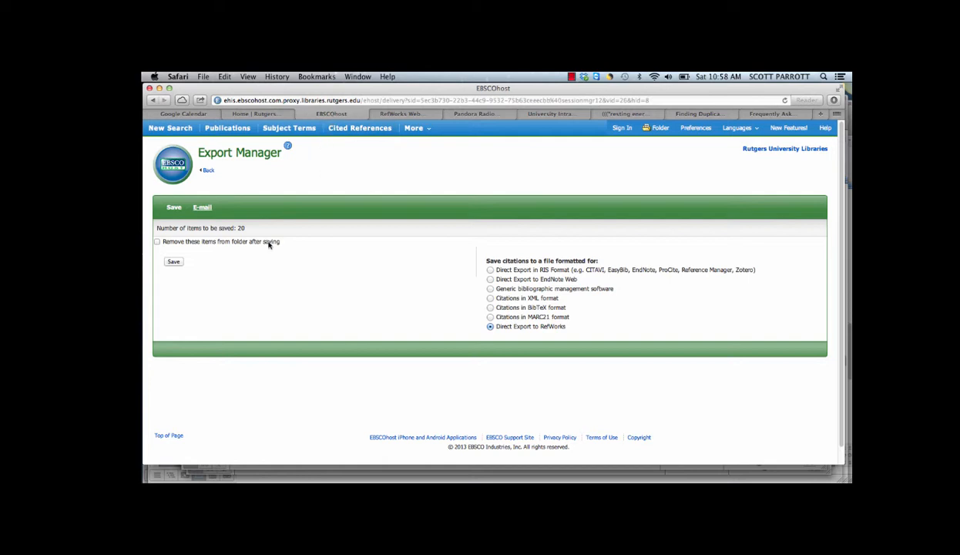
click(173, 261)
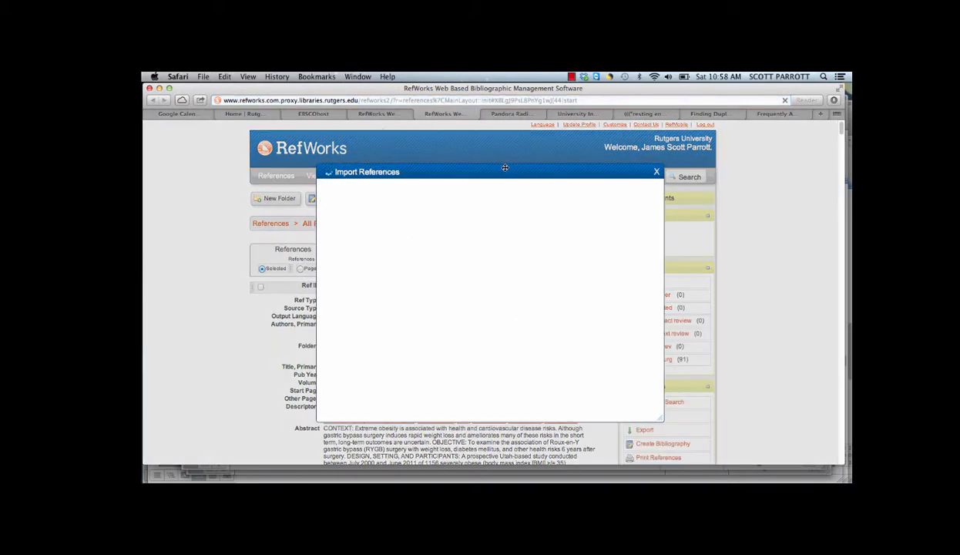
click(656, 171)
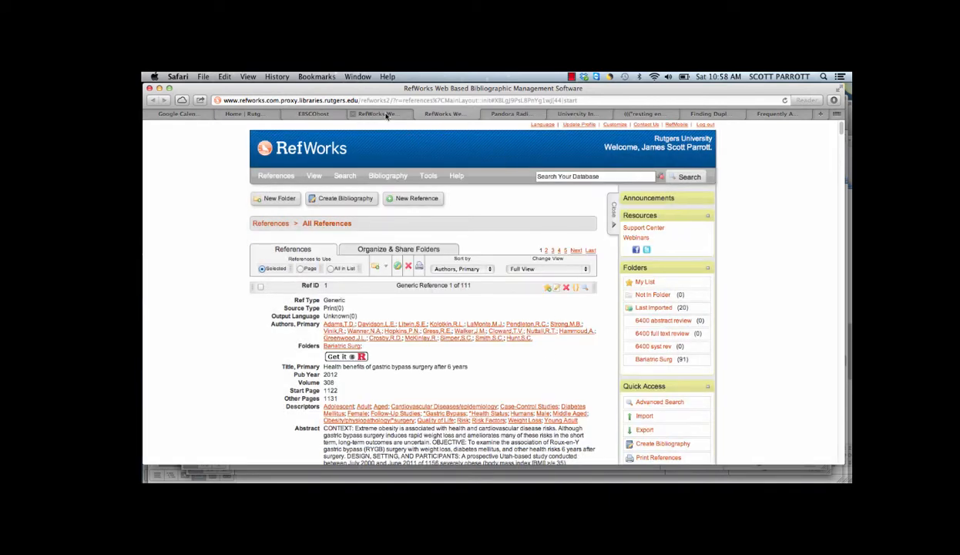
click(354, 116)
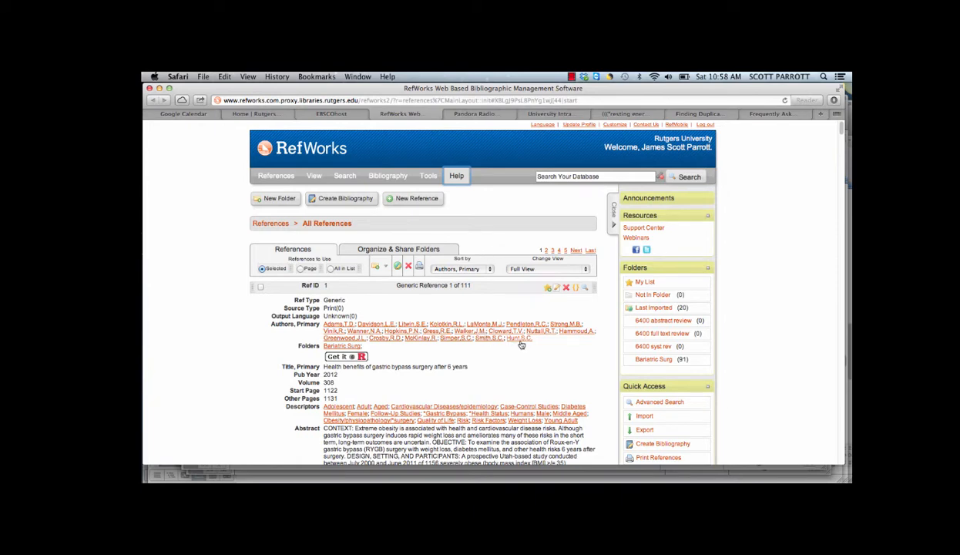
Add all references in the Last Imported folder to the "6400 abstract review" folder.
click(662, 307)
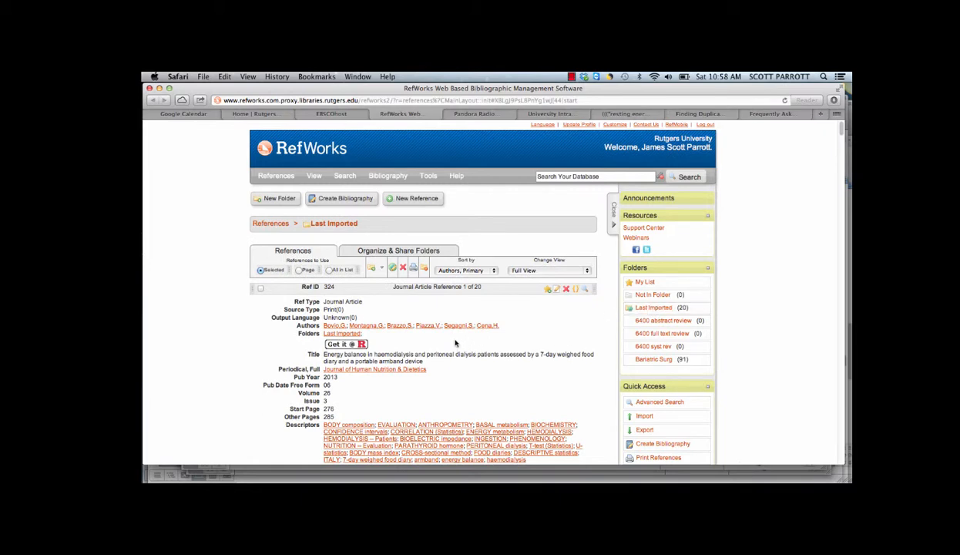
scroll(368, 309, down, 1)
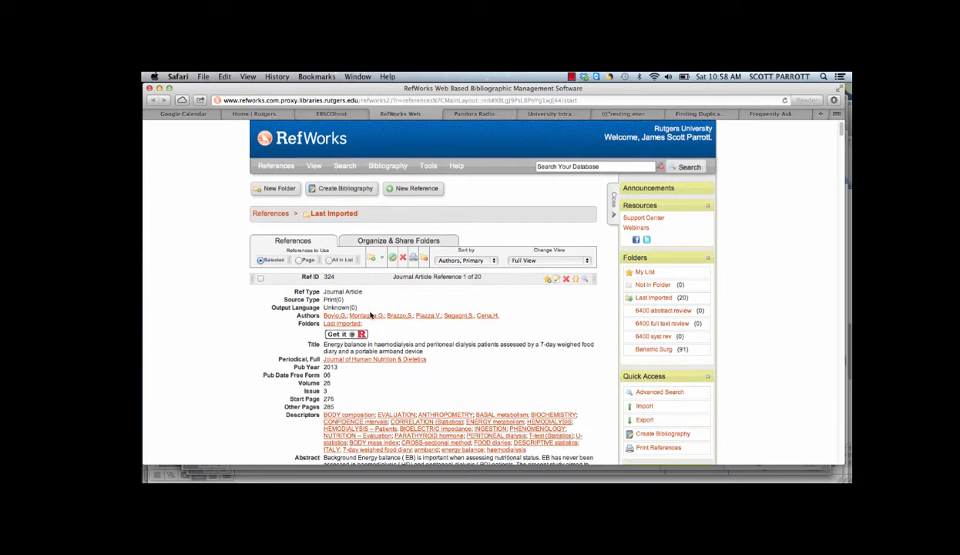
click(330, 260)
click(379, 258)
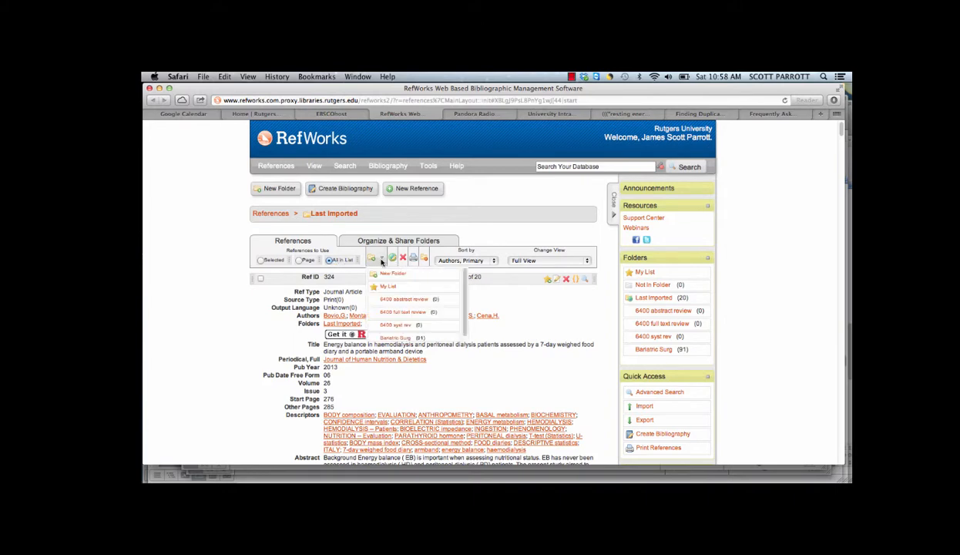
click(388, 300)
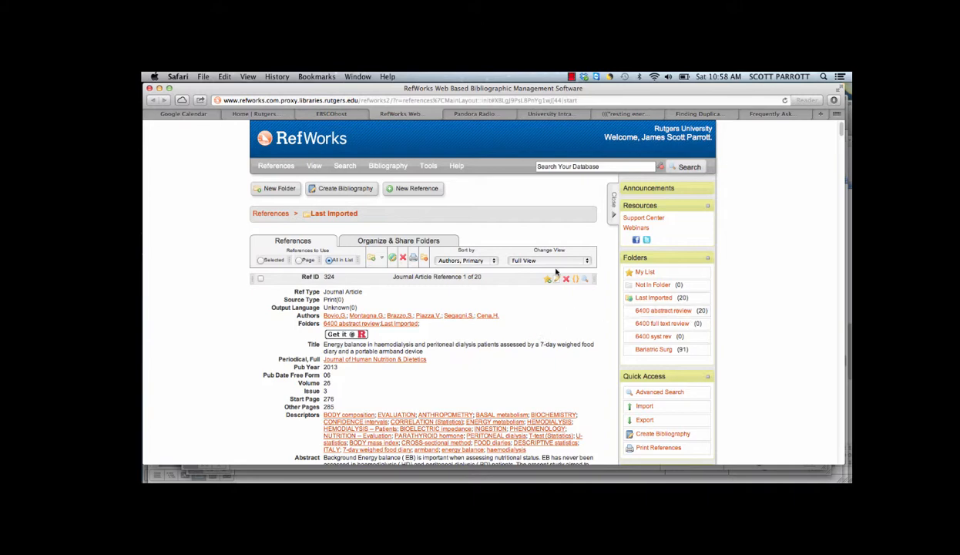
Save the selected PubMed results to a file in MEDLINE format.
click(629, 114)
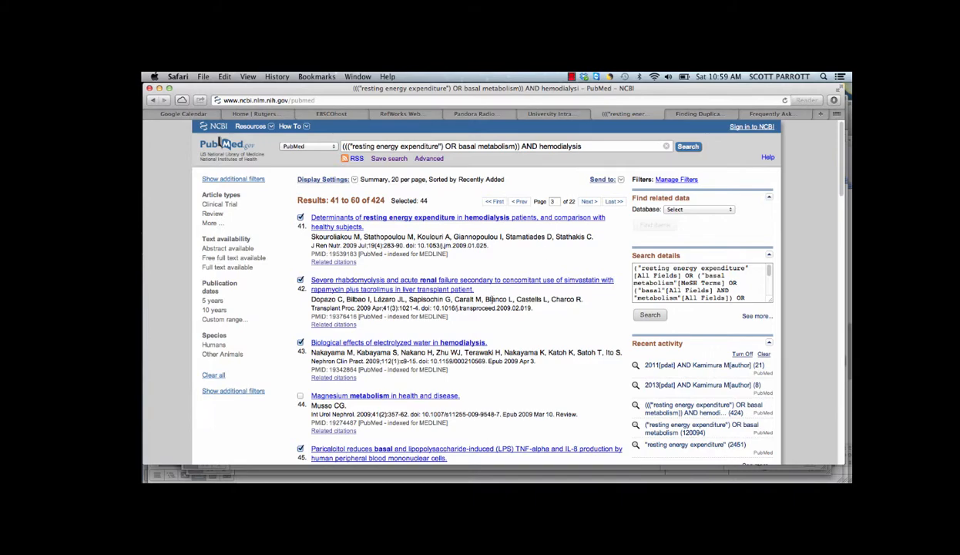
scroll(430, 282, down, 3)
scroll(356, 258, down, 5)
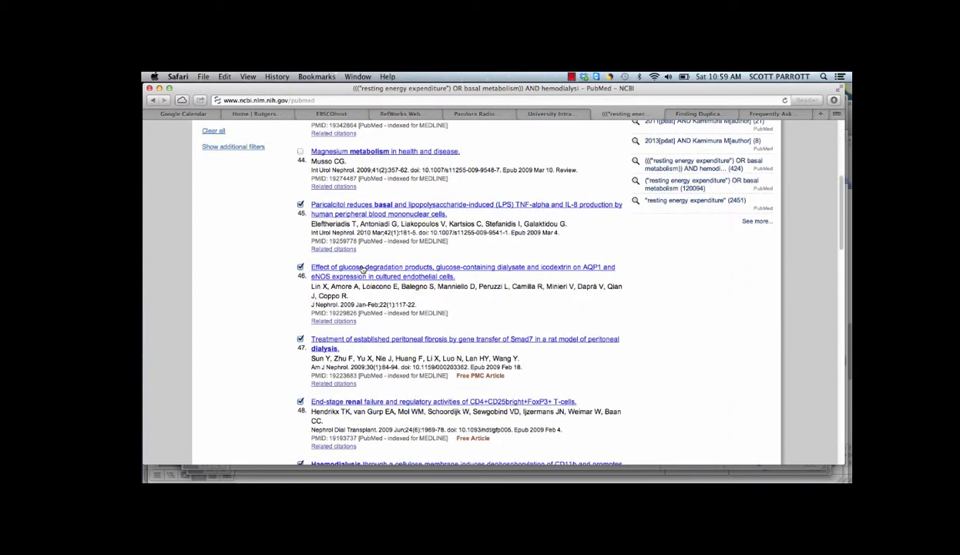
scroll(355, 264, up, 7)
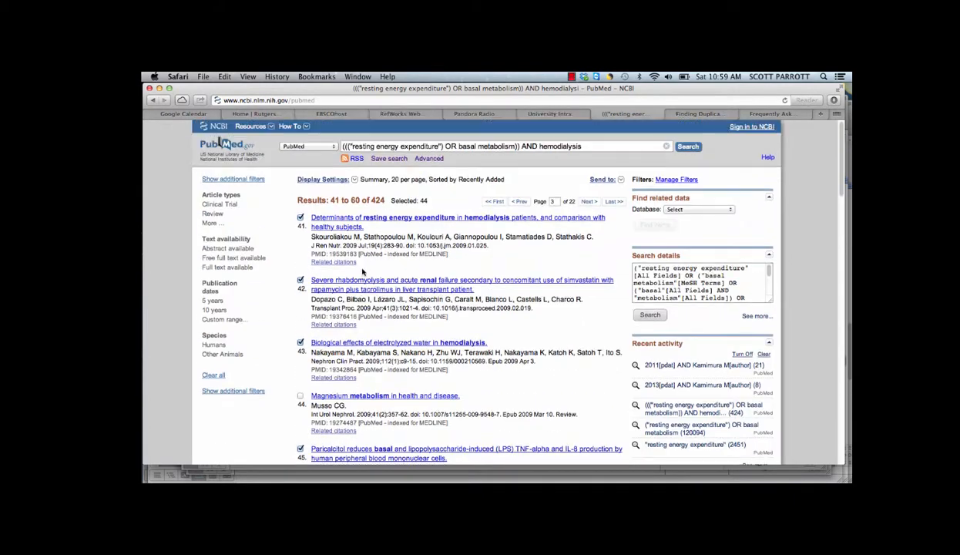
click(621, 180)
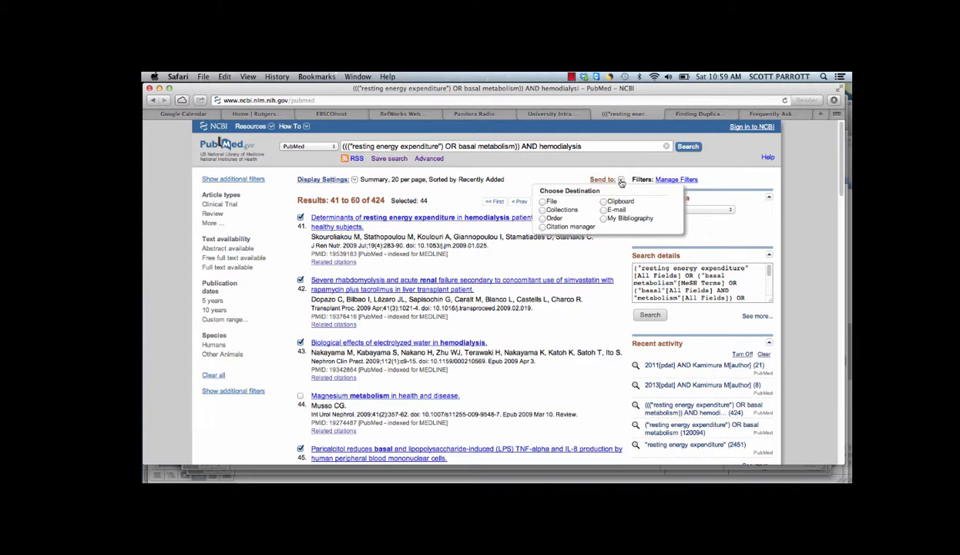
click(543, 201)
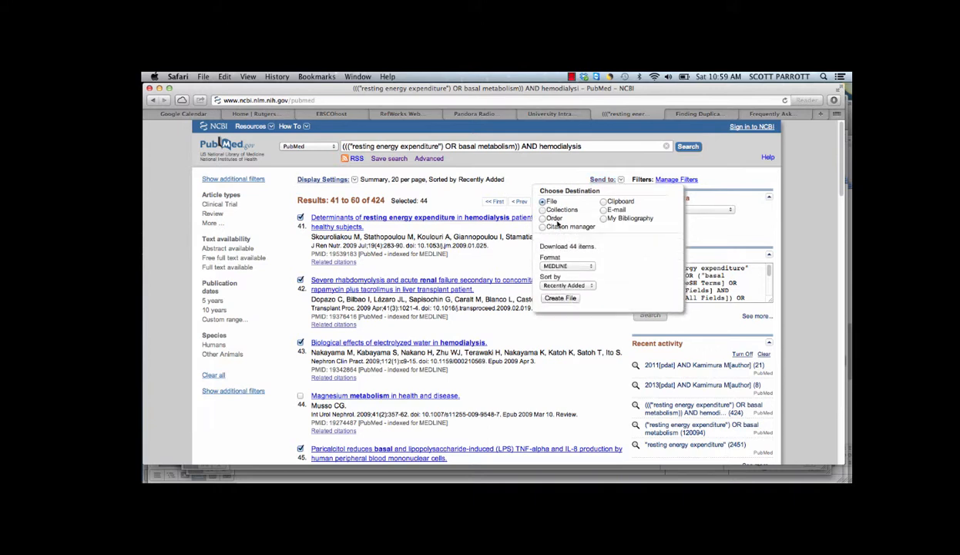
click(568, 266)
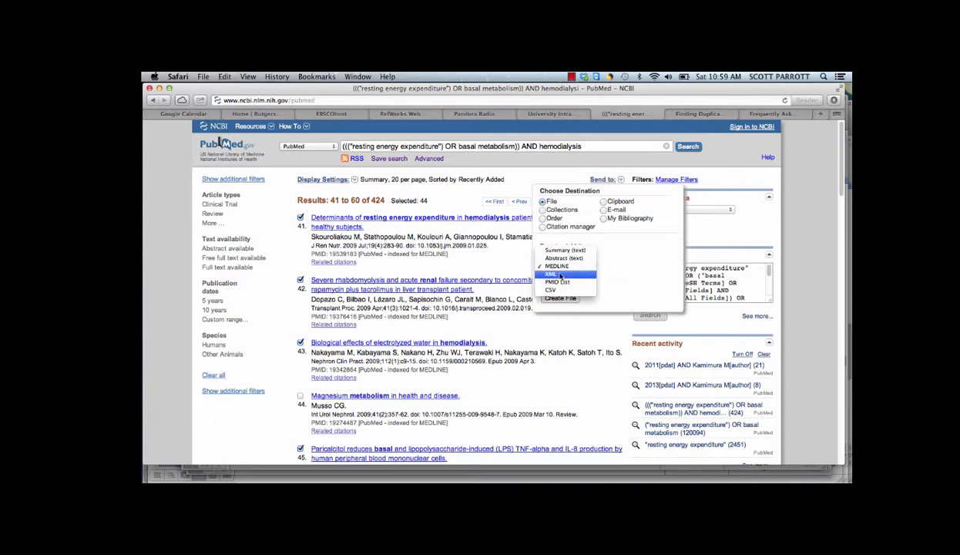
click(559, 267)
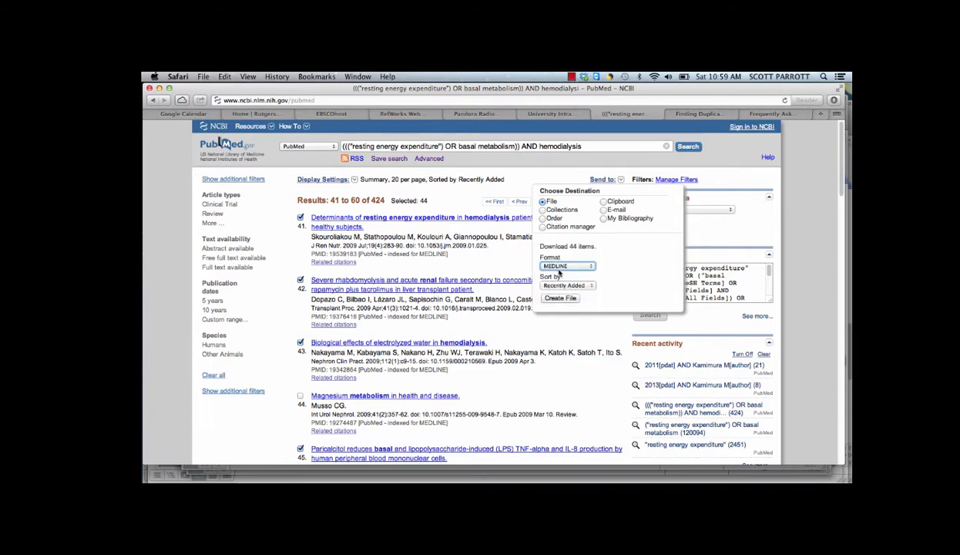
click(556, 299)
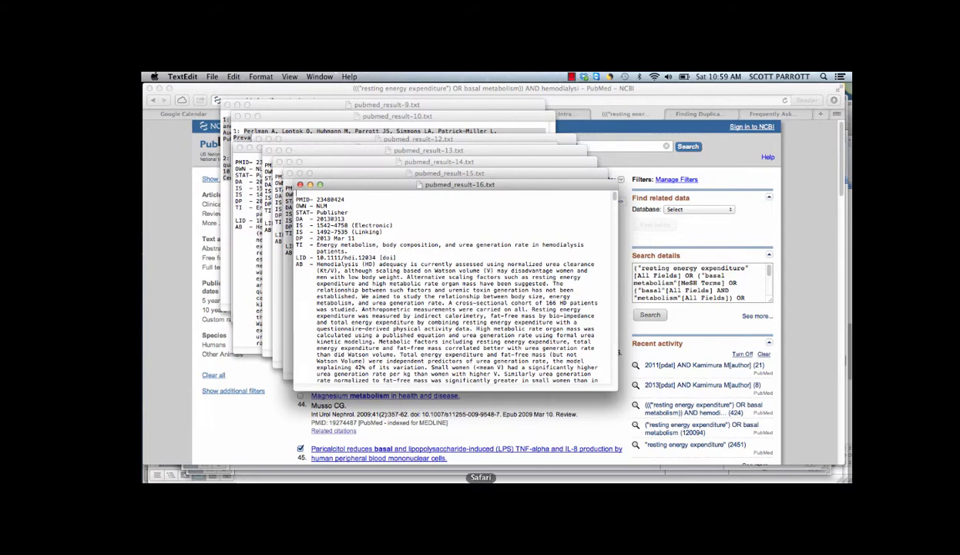
Set up a RefWorks text file import with the NLM PubMed filter and "6400 abstract review" as the destination folder.
click(480, 471)
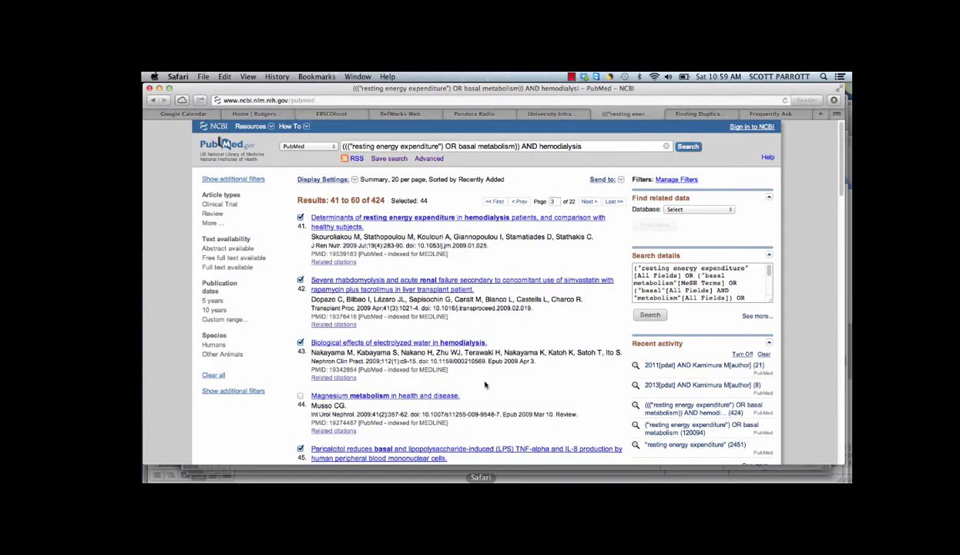
click(416, 116)
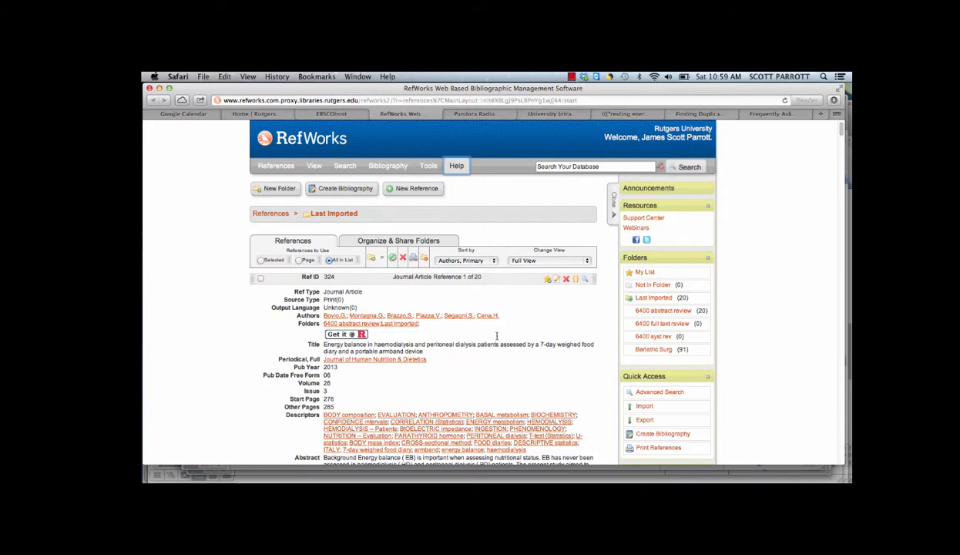
click(645, 408)
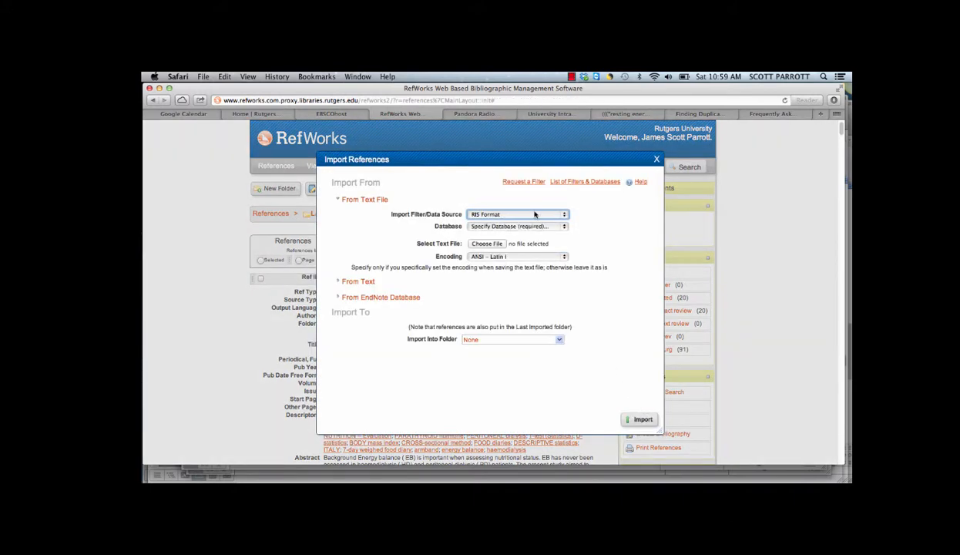
click(565, 216)
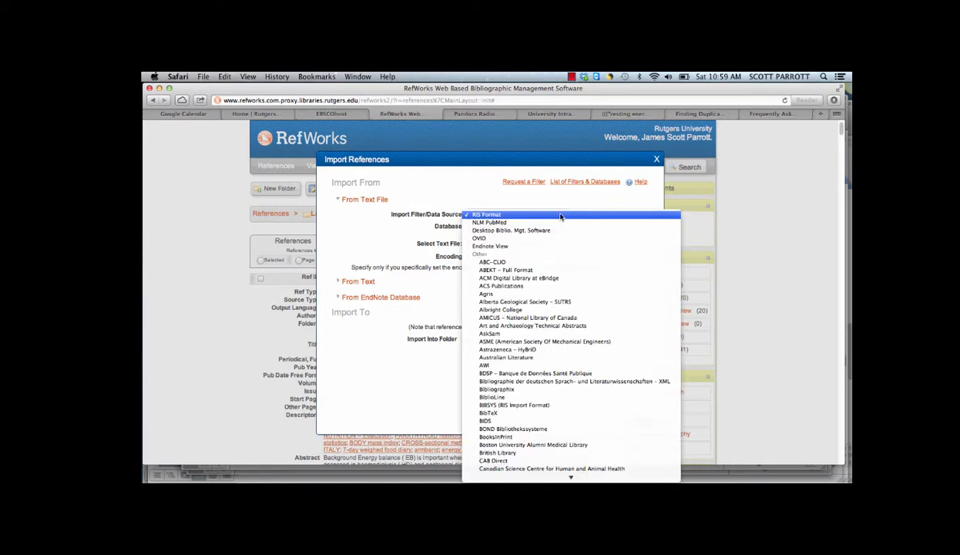
click(493, 223)
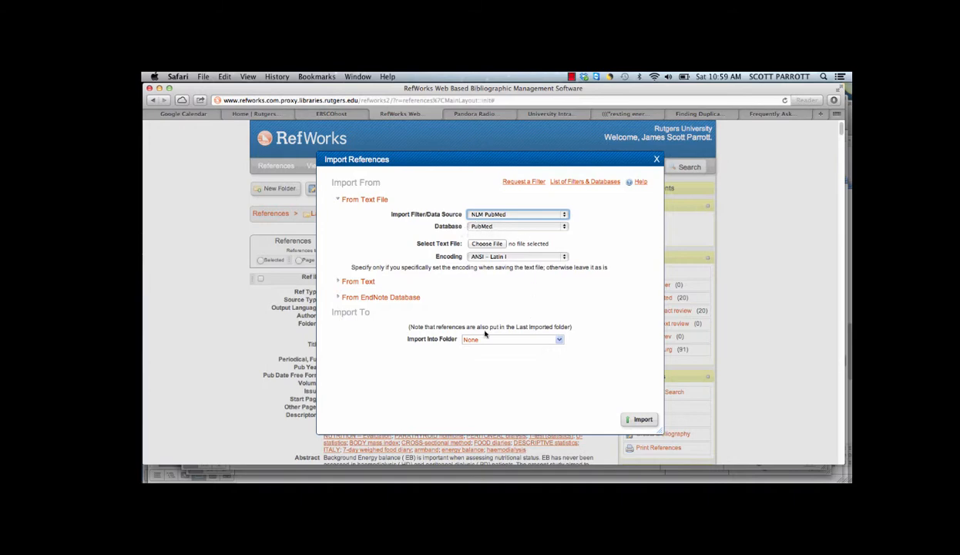
click(559, 339)
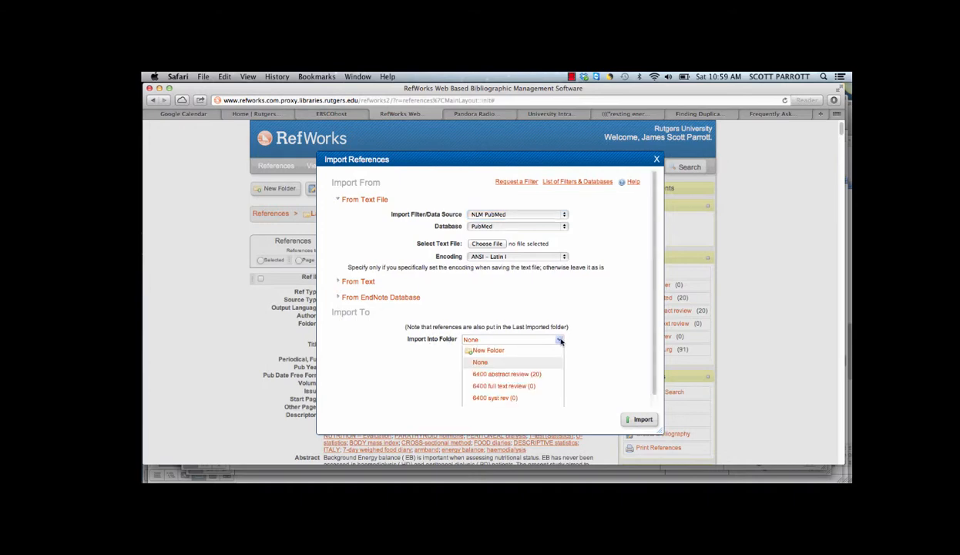
click(520, 375)
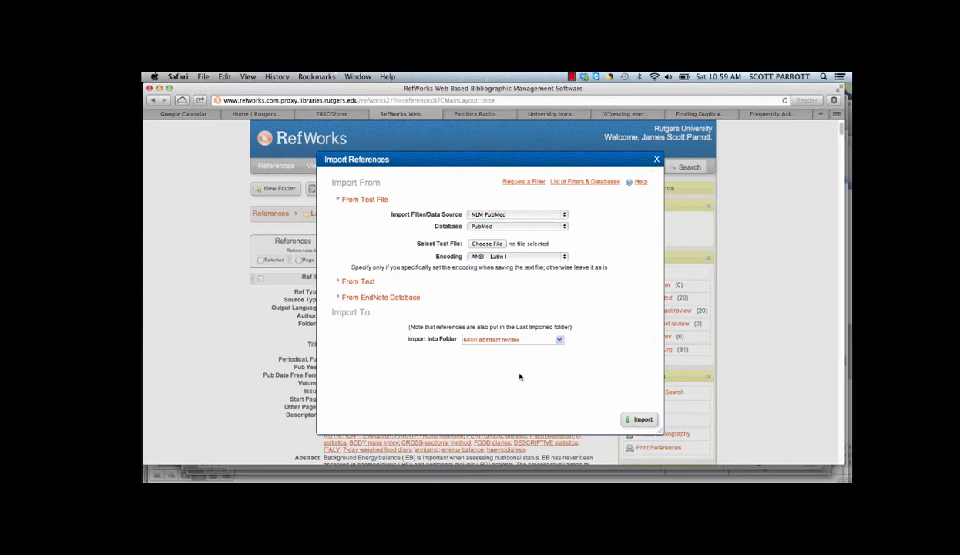
Choose pubmed_result-16.txt from Downloads, import its references, and close the import window.
click(495, 244)
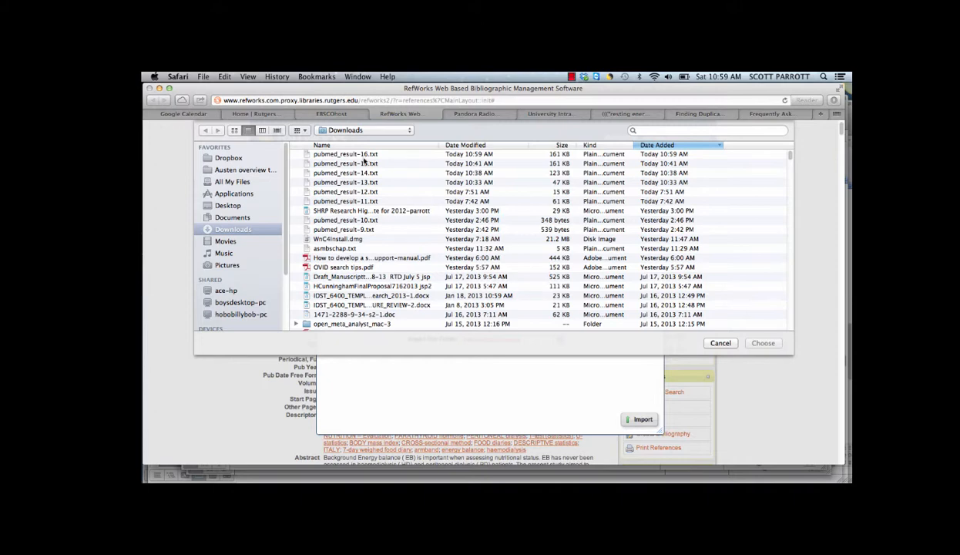
double_click(349, 155)
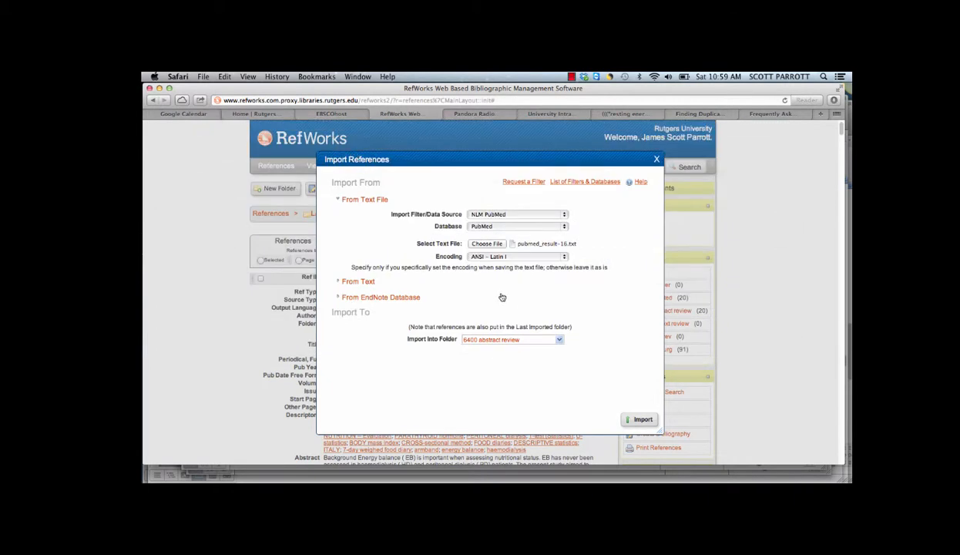
click(642, 420)
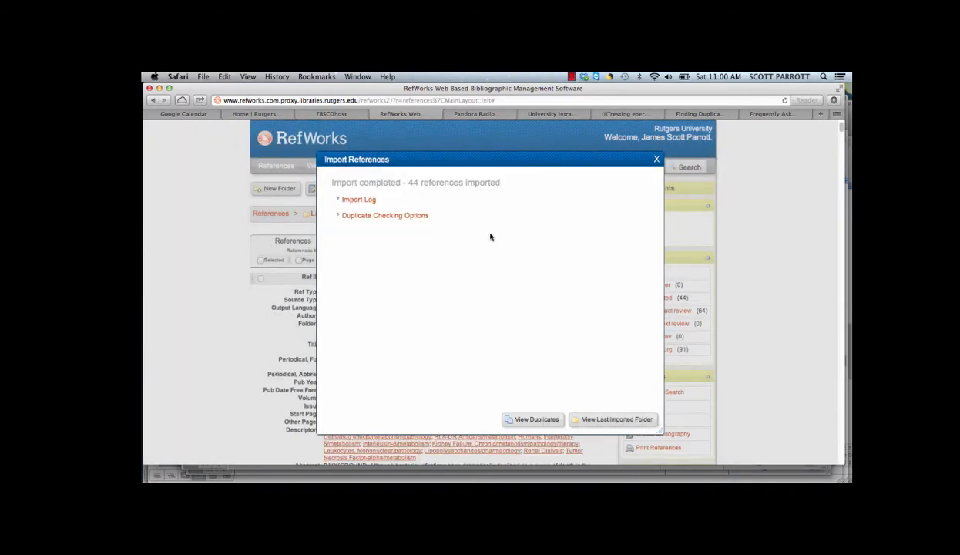
click(657, 160)
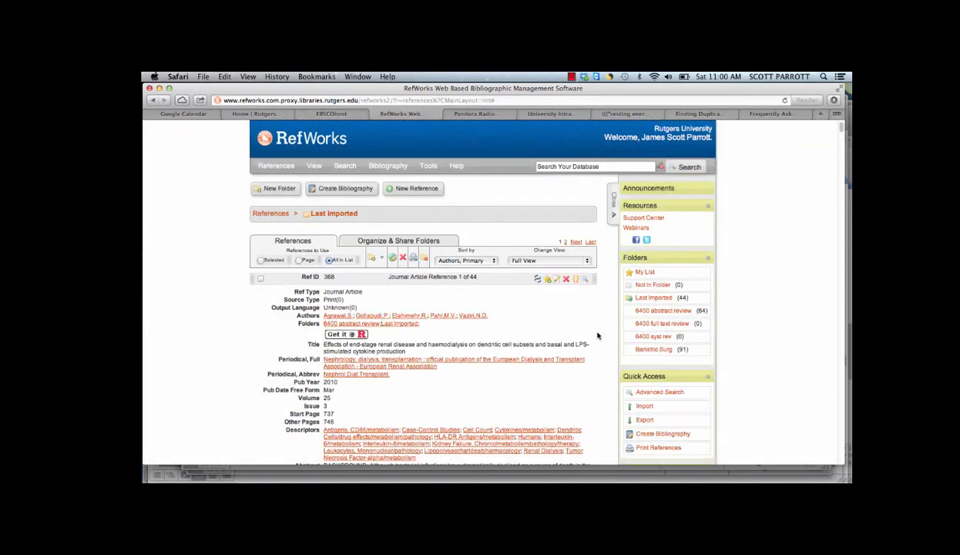
Open the "6400 abstract review" folder and look through its combined references.
click(675, 311)
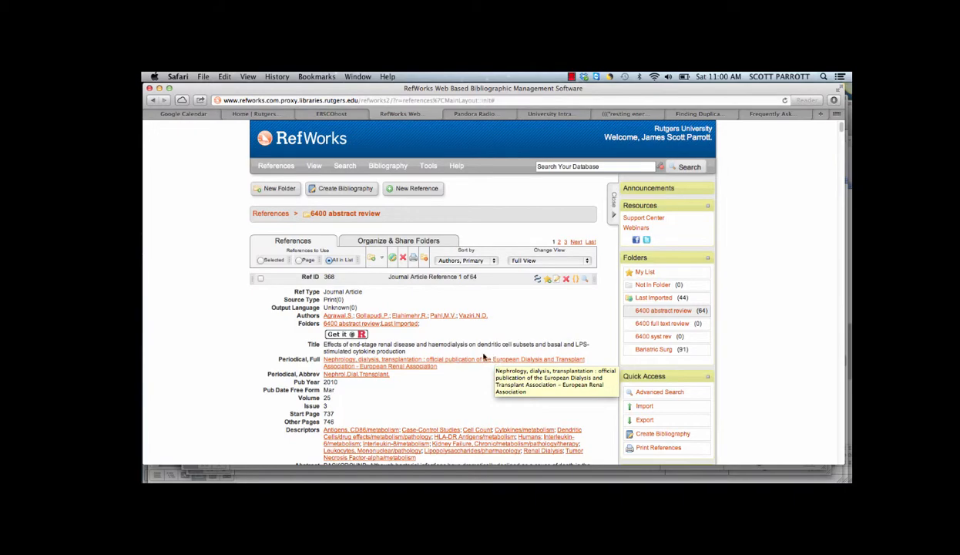
scroll(485, 359, down, 10)
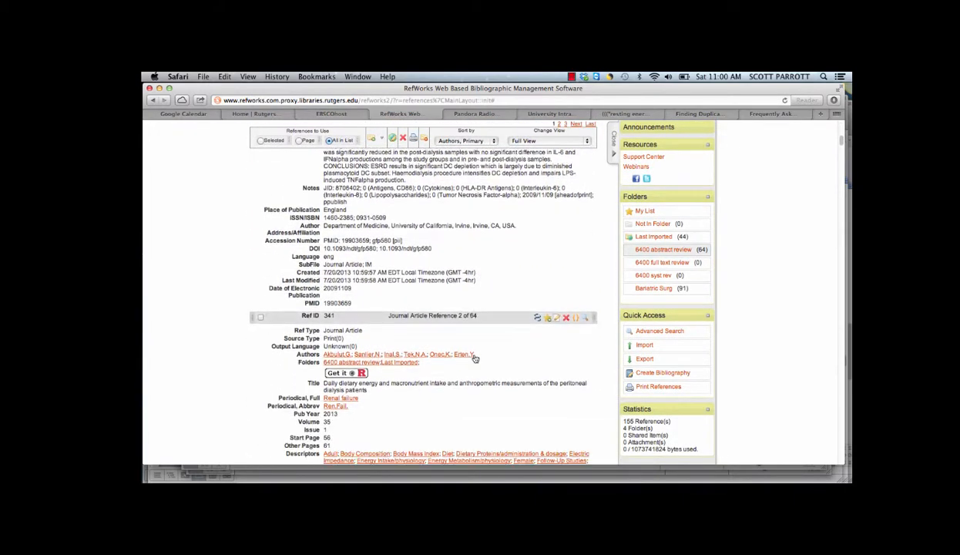
scroll(474, 357, up, 5)
scroll(474, 357, up, 3)
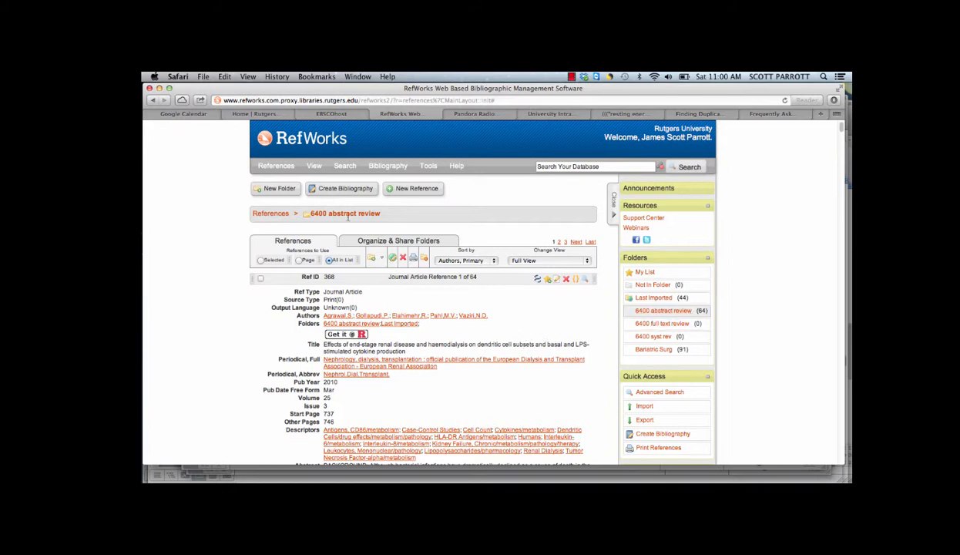
List the close duplicates among the references.
mouse_move(321, 174)
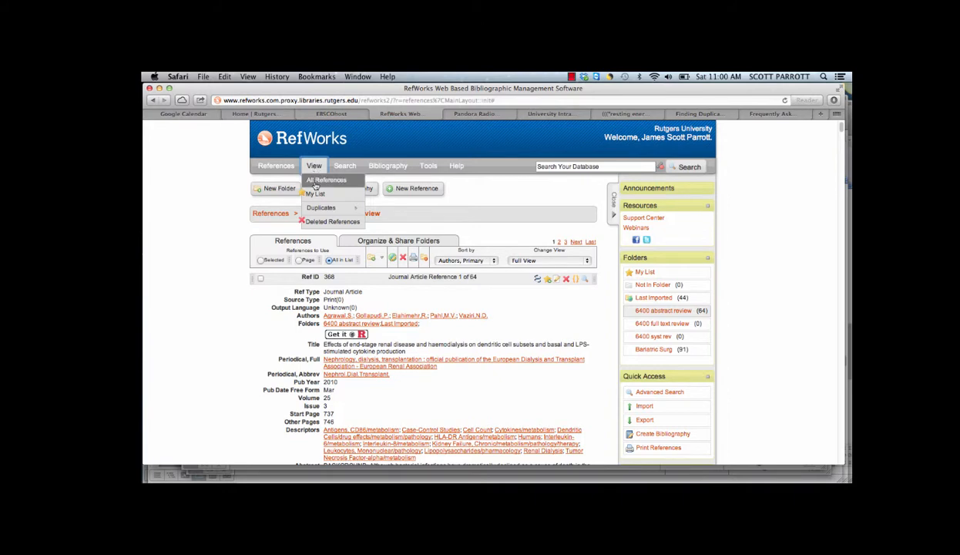
mouse_move(322, 208)
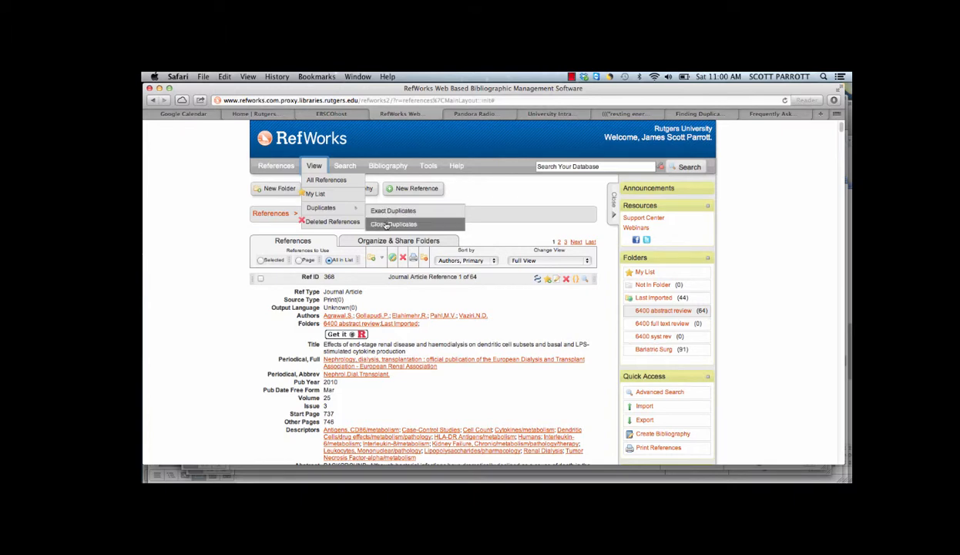
click(386, 223)
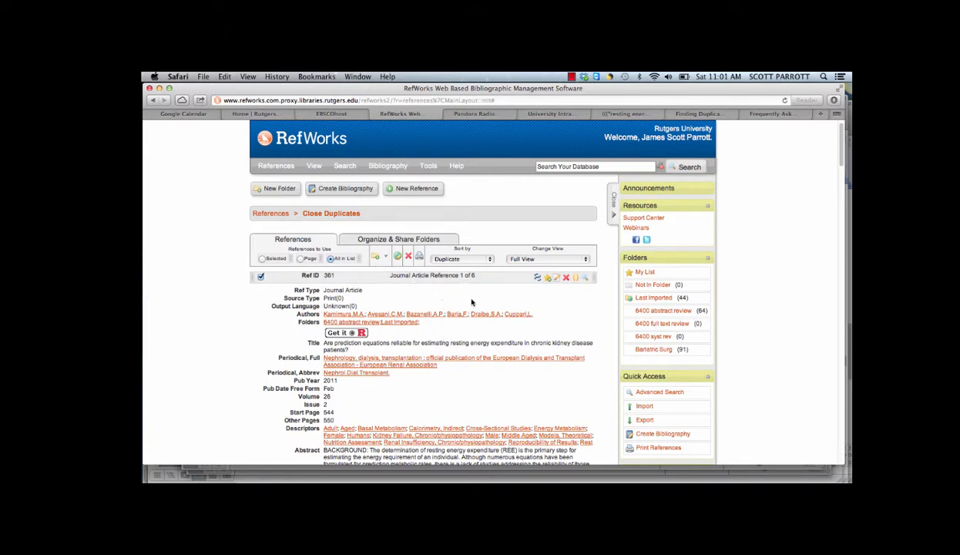
Examine the close-duplicate pairs, comparing their titles, journals and abstracts and checking which copies are marked.
scroll(465, 297, down, 3)
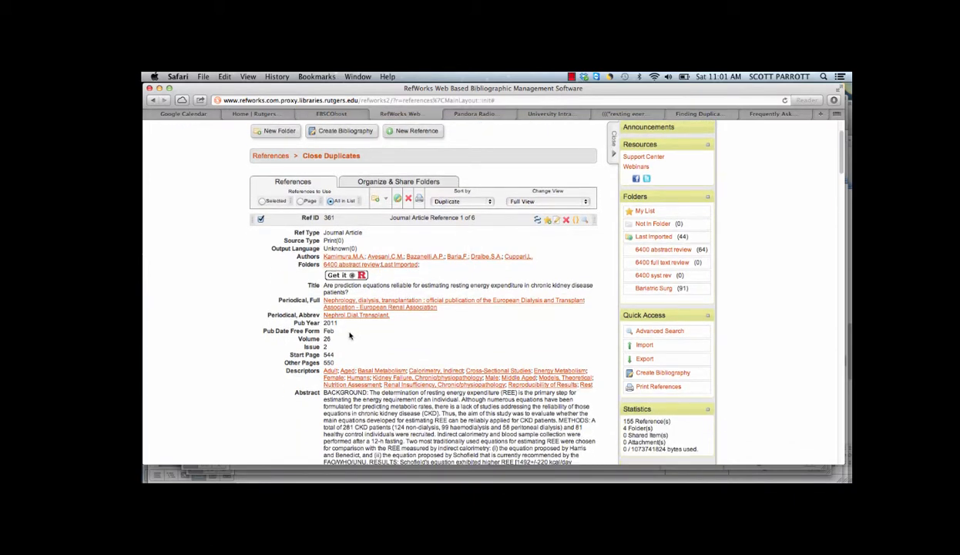
scroll(398, 346, down, 8)
scroll(399, 347, down, 7)
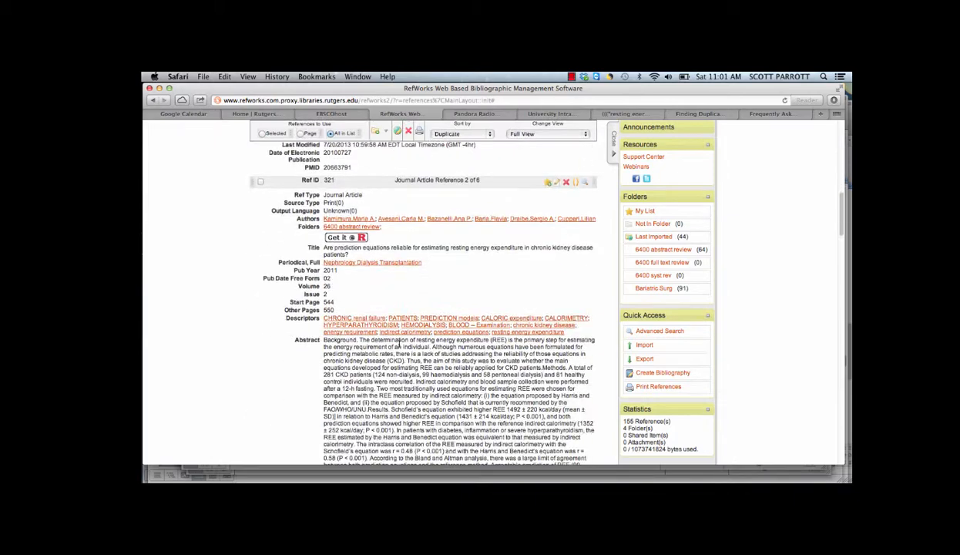
scroll(378, 303, down, 12)
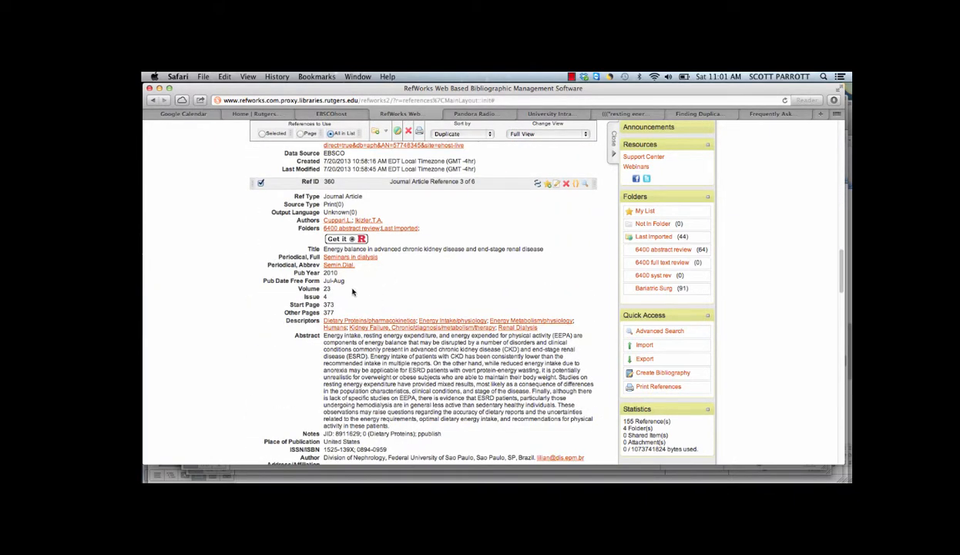
scroll(381, 320, down, 9)
scroll(384, 328, down, 12)
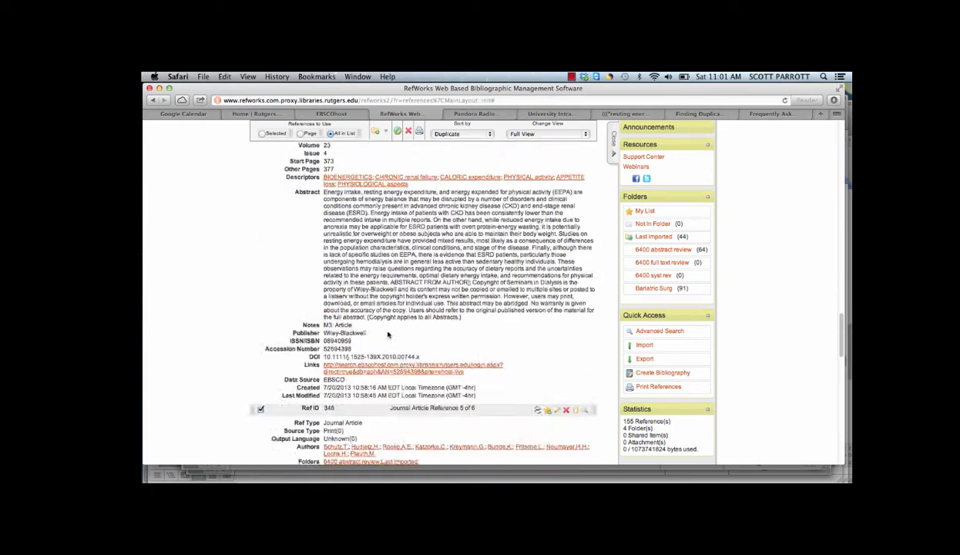
scroll(387, 334, down, 15)
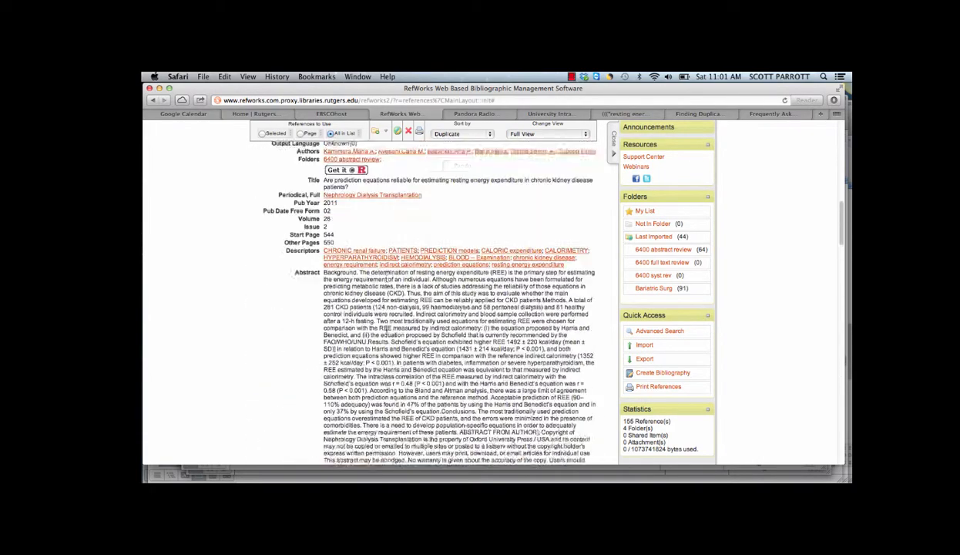
scroll(385, 331, up, 8)
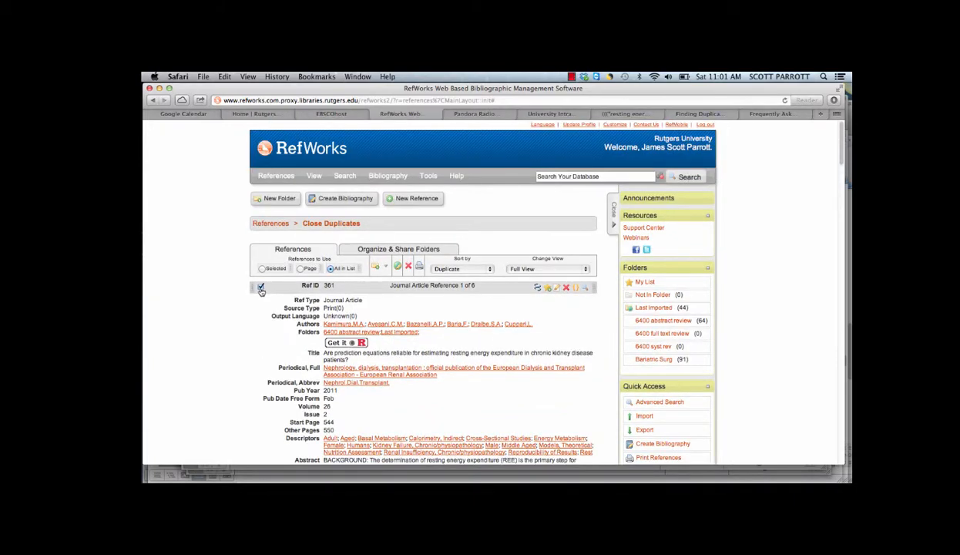
scroll(274, 305, down, 20)
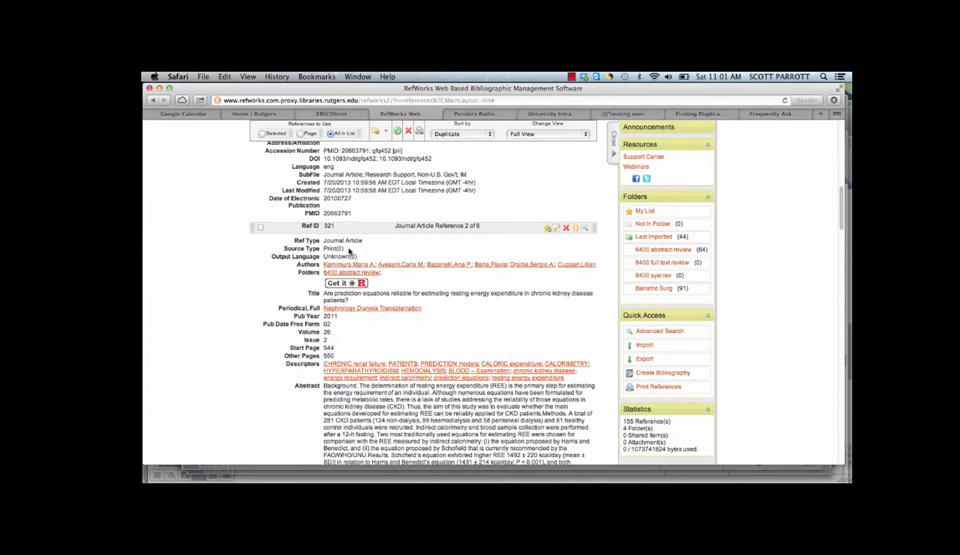
scroll(412, 280, up, 2)
scroll(412, 280, up, 10)
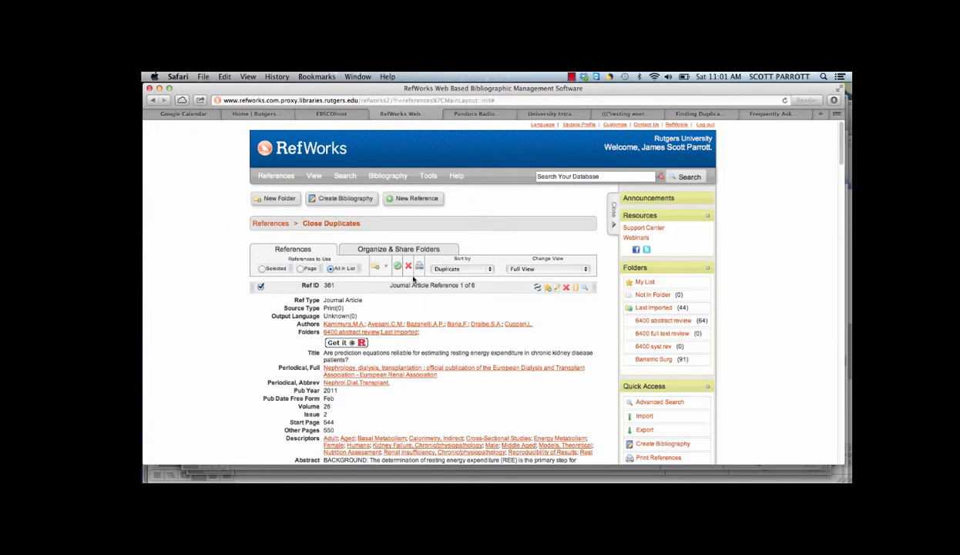
scroll(299, 290, down, 15)
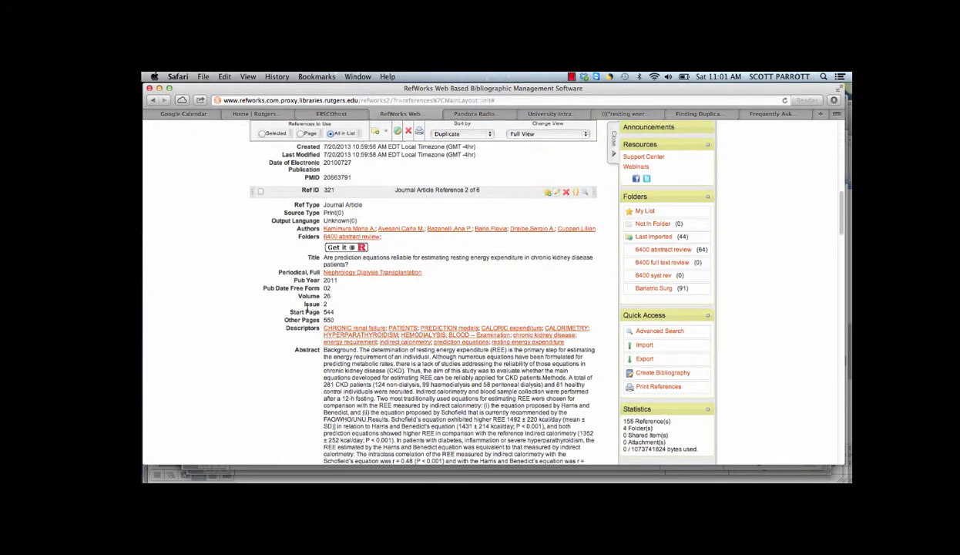
scroll(315, 308, down, 10)
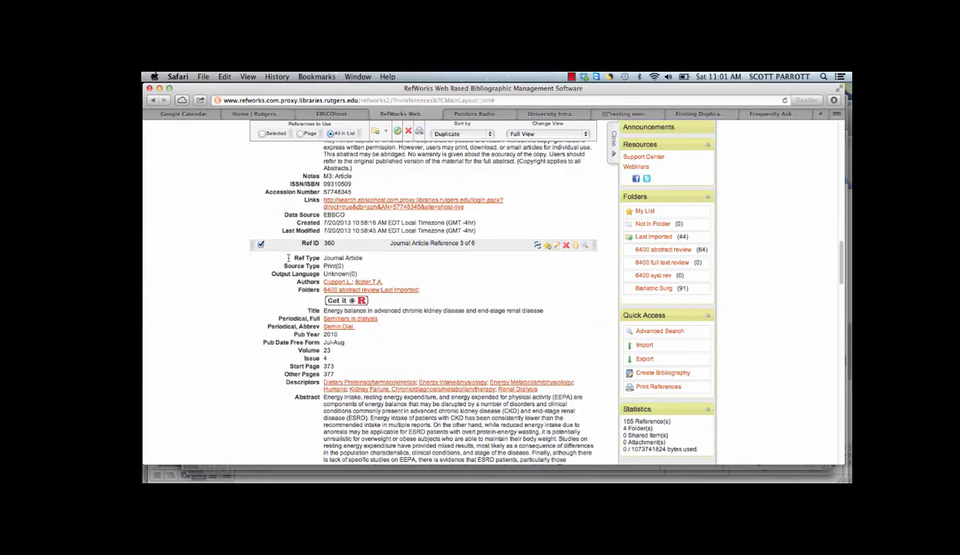
scroll(394, 332, up, 20)
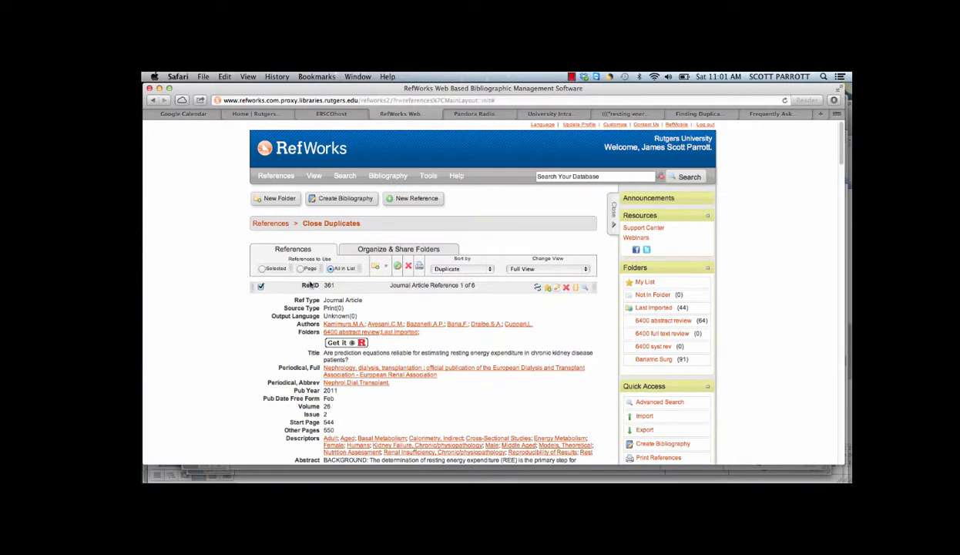
Limit the action to the selected references and permanently delete the marked duplicates.
click(262, 269)
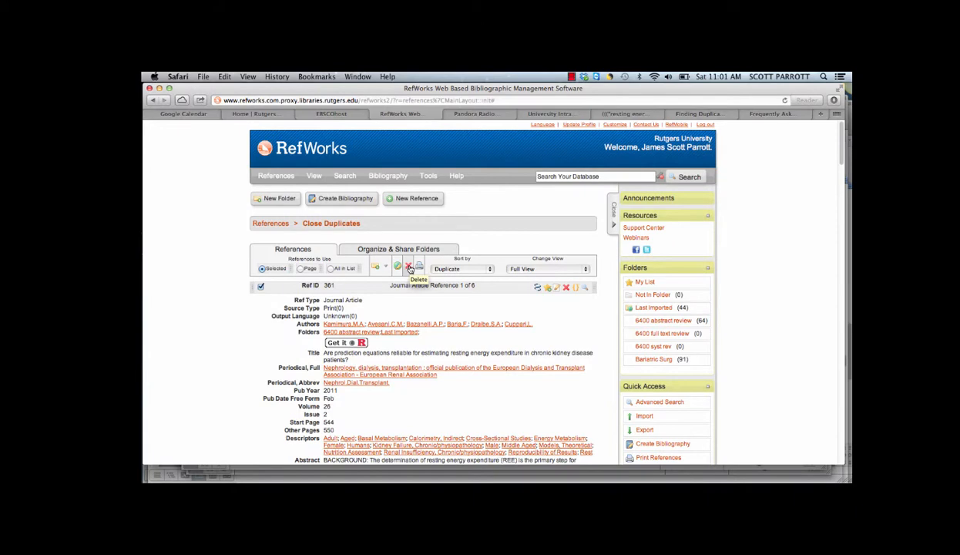
click(409, 266)
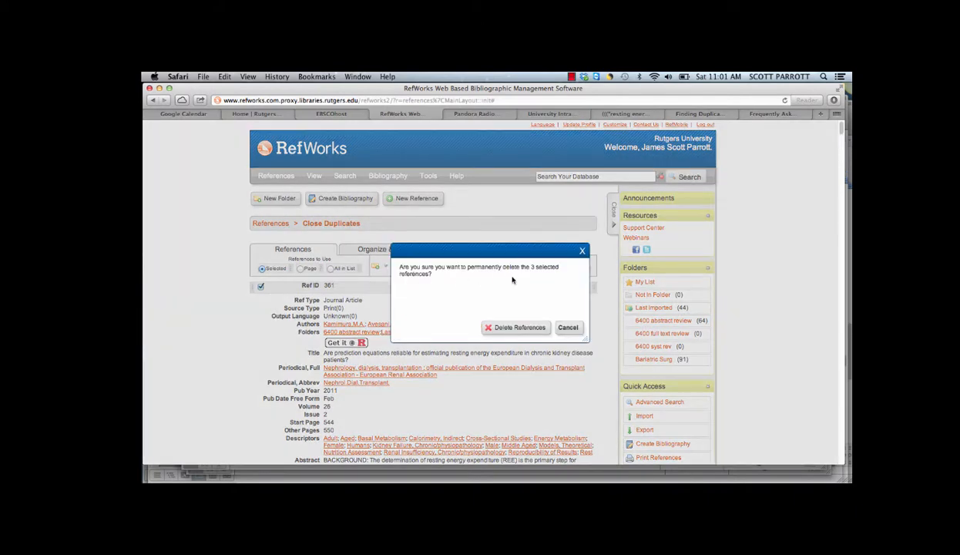
click(520, 326)
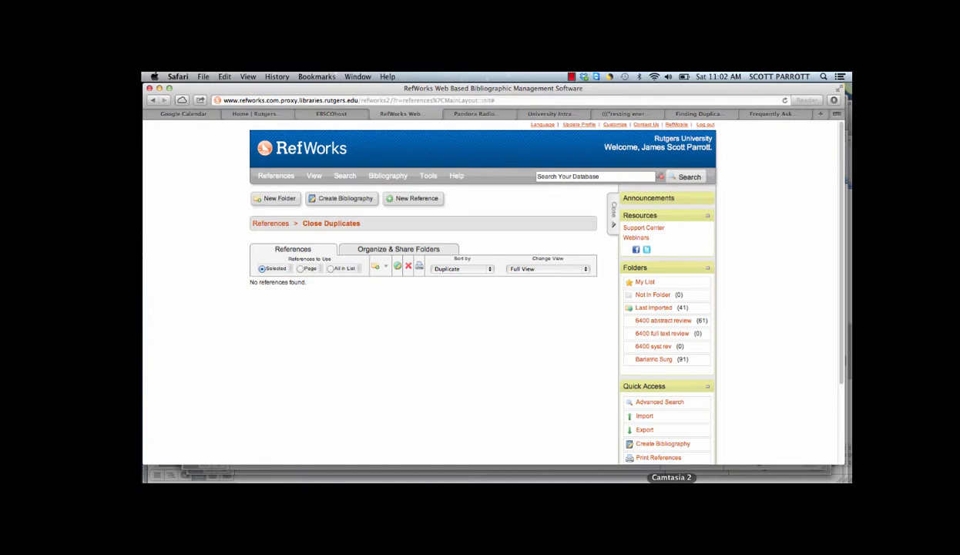
Reopen the "6400 abstract review" folder, browse its abstracts, and select the first reference, on end-stage renal disease and dendritic cell subsets.
click(664, 322)
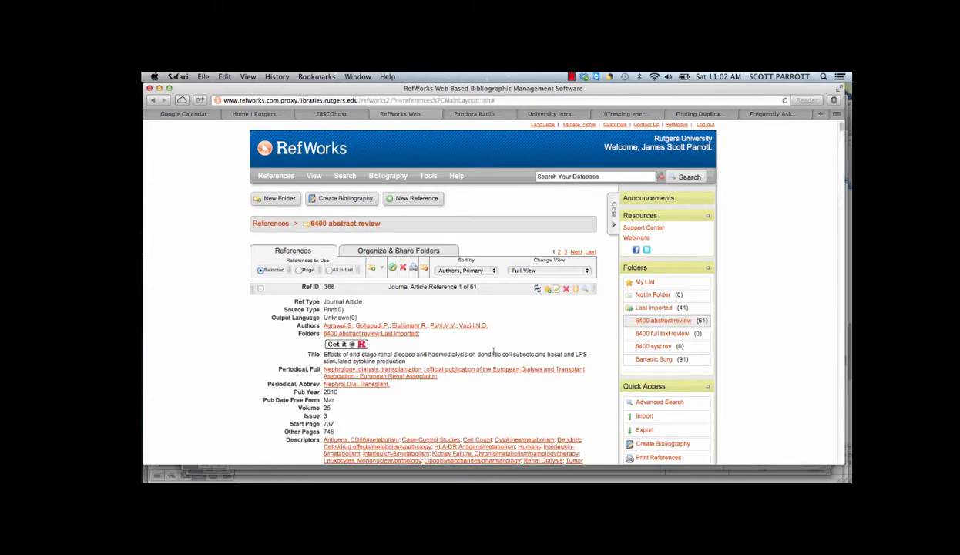
scroll(477, 381, down, 5)
scroll(478, 386, up, 5)
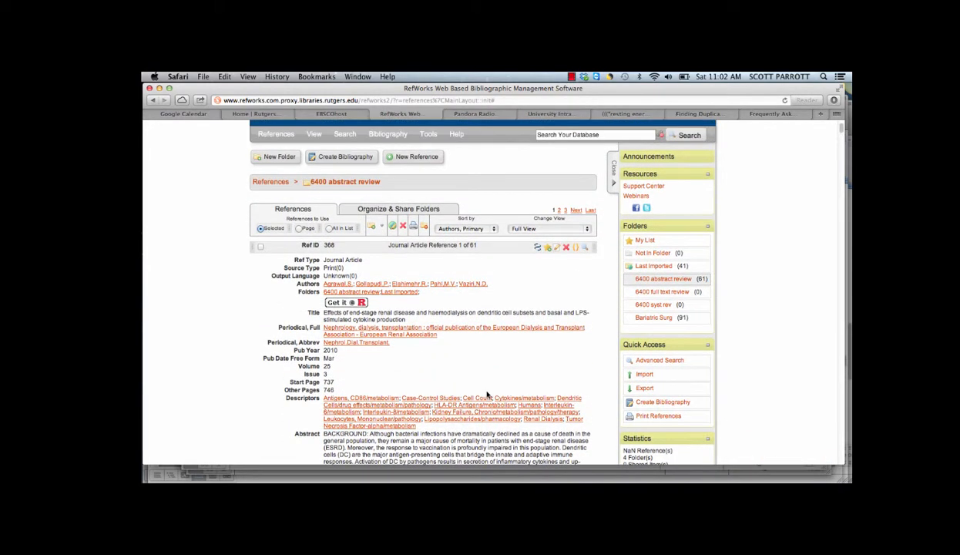
scroll(474, 381, down, 2)
scroll(471, 375, down, 15)
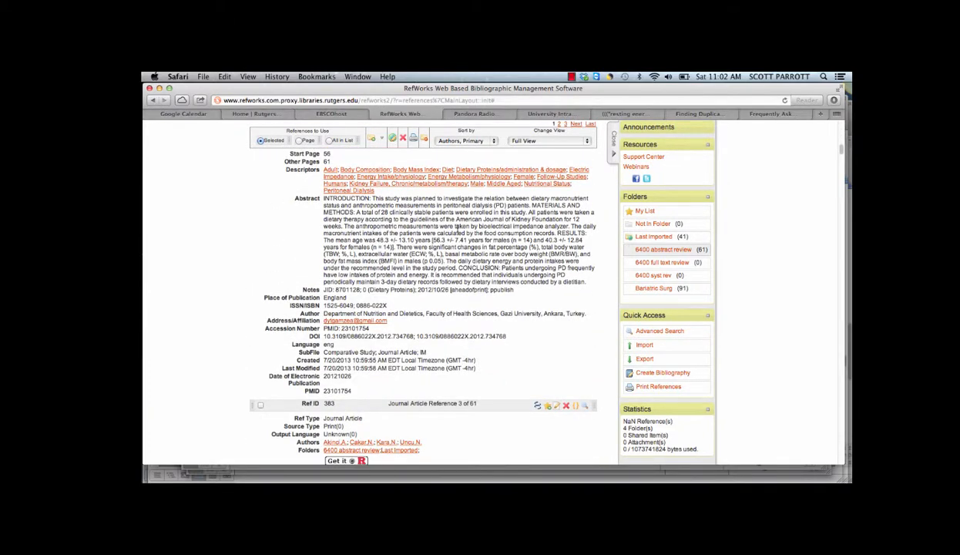
scroll(499, 281, up, 15)
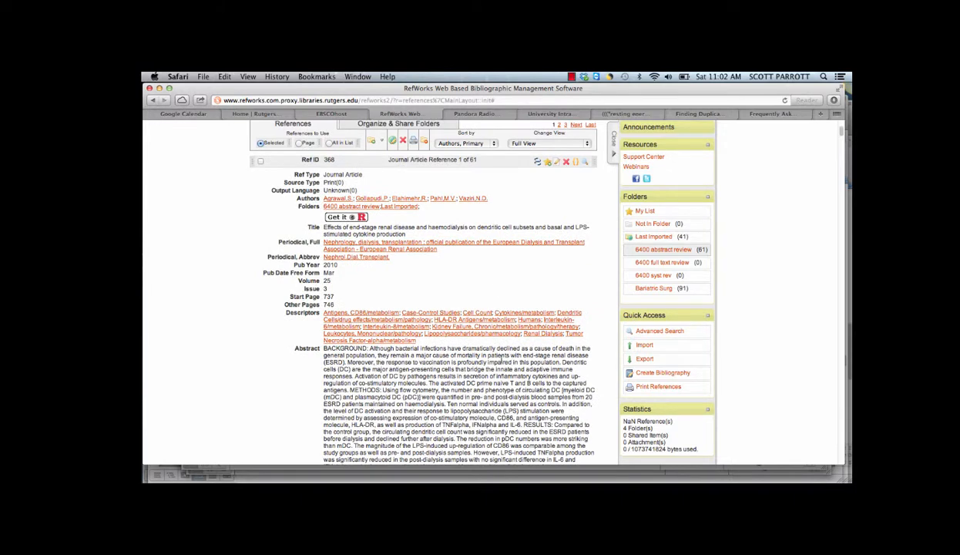
click(260, 163)
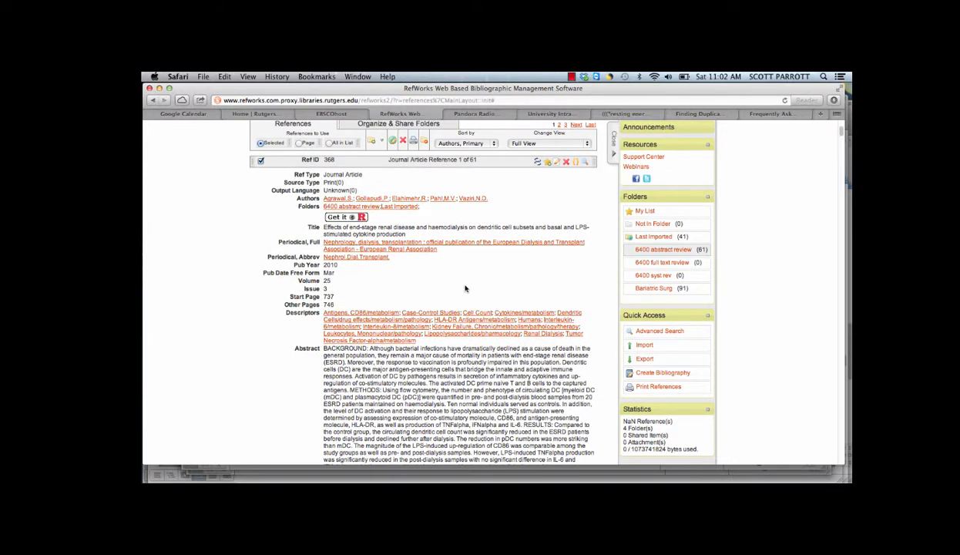